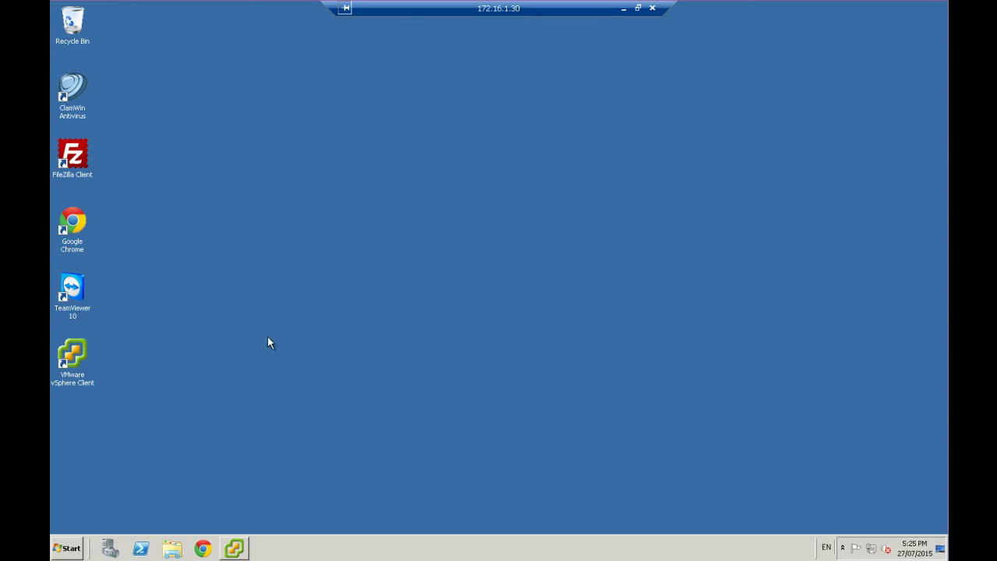
# - Check the space on Local Disk (C:) in the Computer window, then close it
pyautogui.click(177, 550)
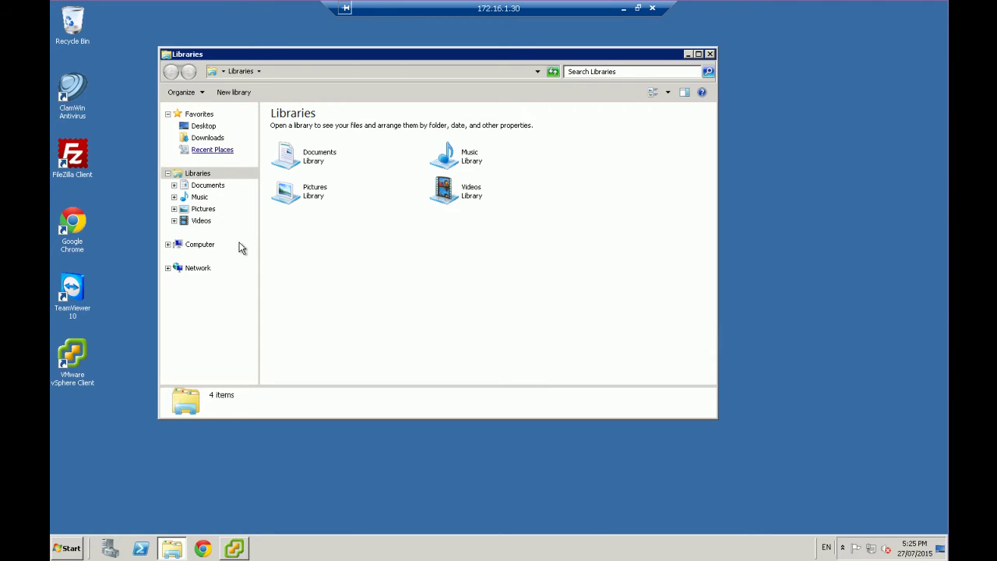
pyautogui.click(198, 247)
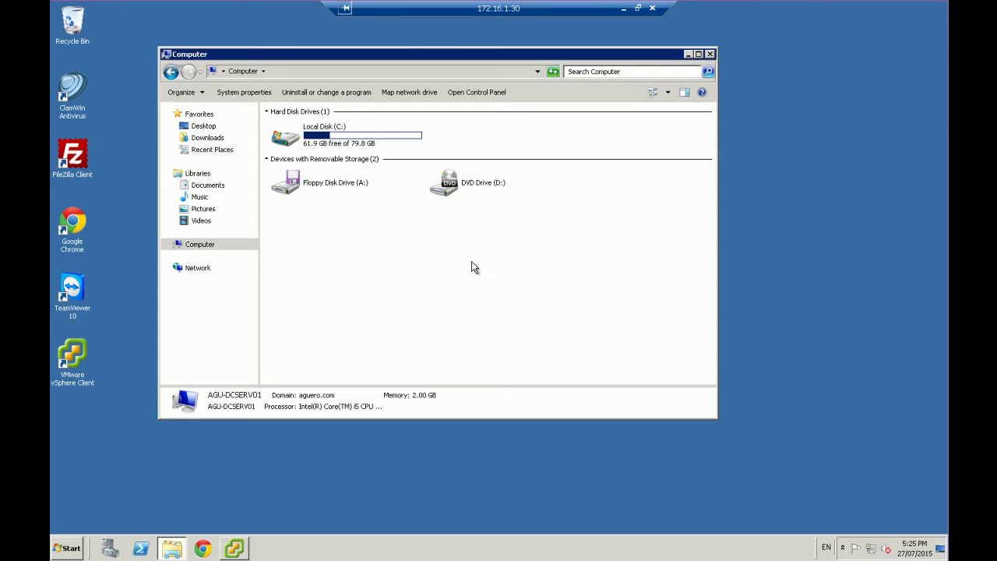
pyautogui.click(318, 136)
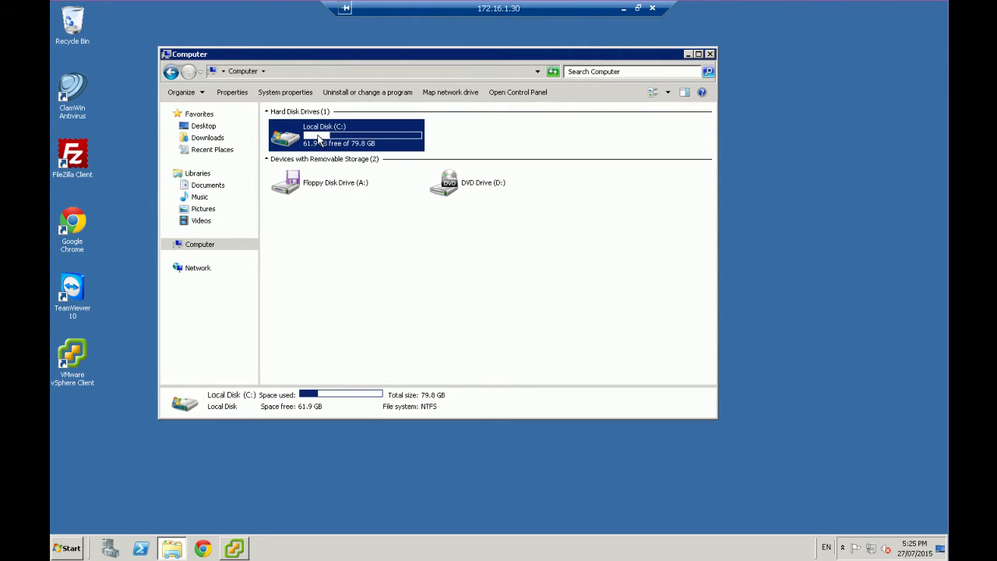
pyautogui.click(437, 260)
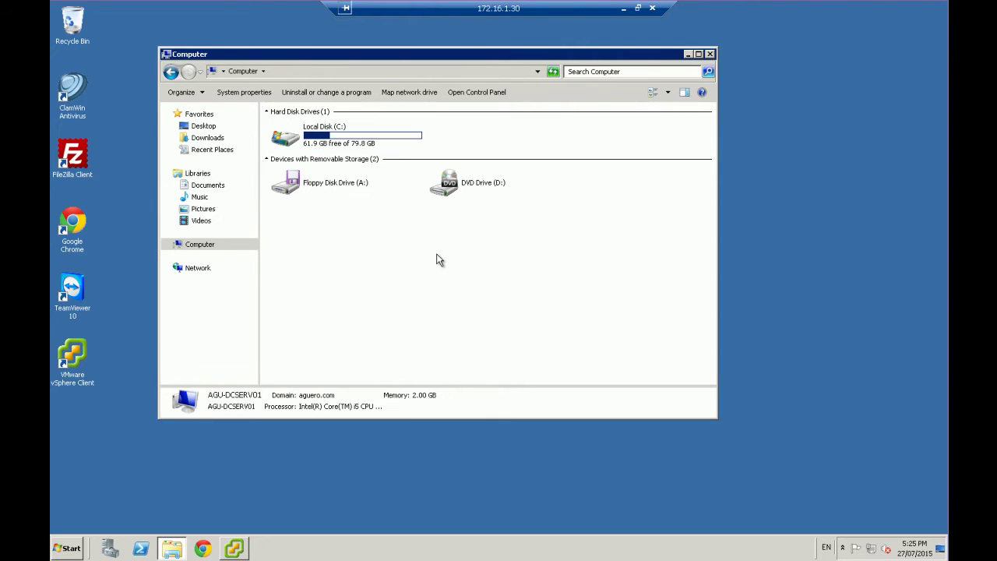
pyautogui.click(710, 53)
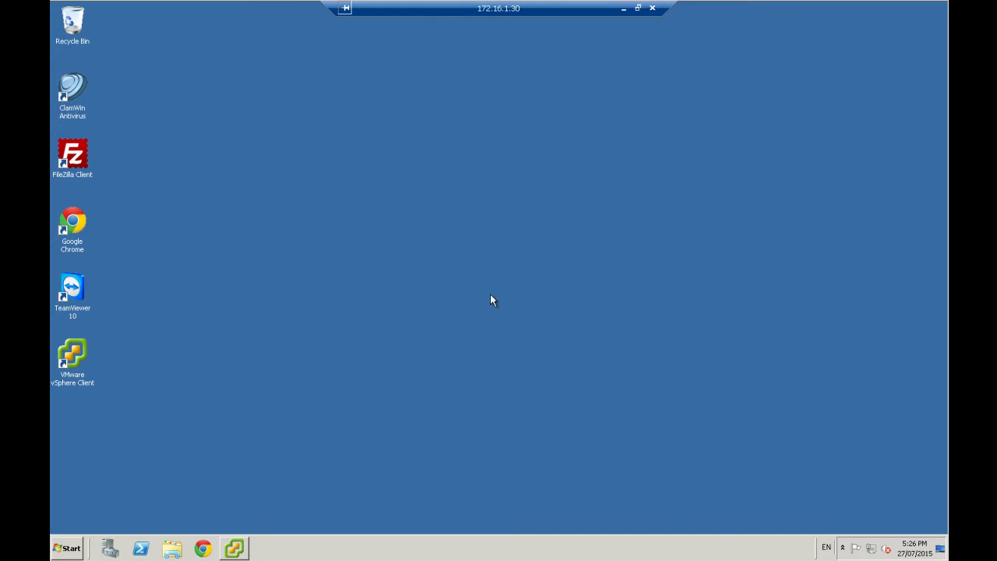
# - From the Start menu's Control Panel, launch the iSCSI Initiator properties
pyautogui.click(81, 547)
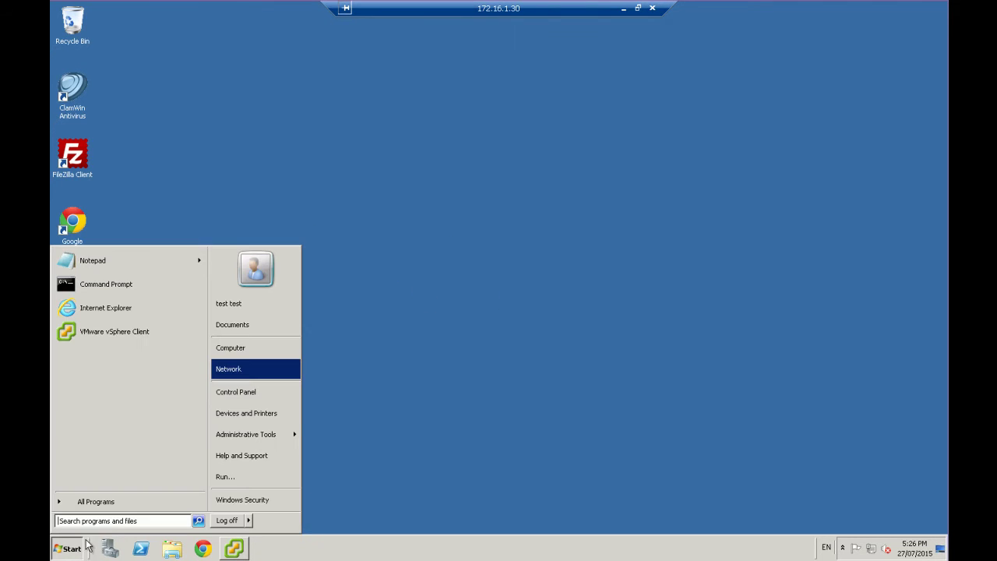
pyautogui.click(273, 389)
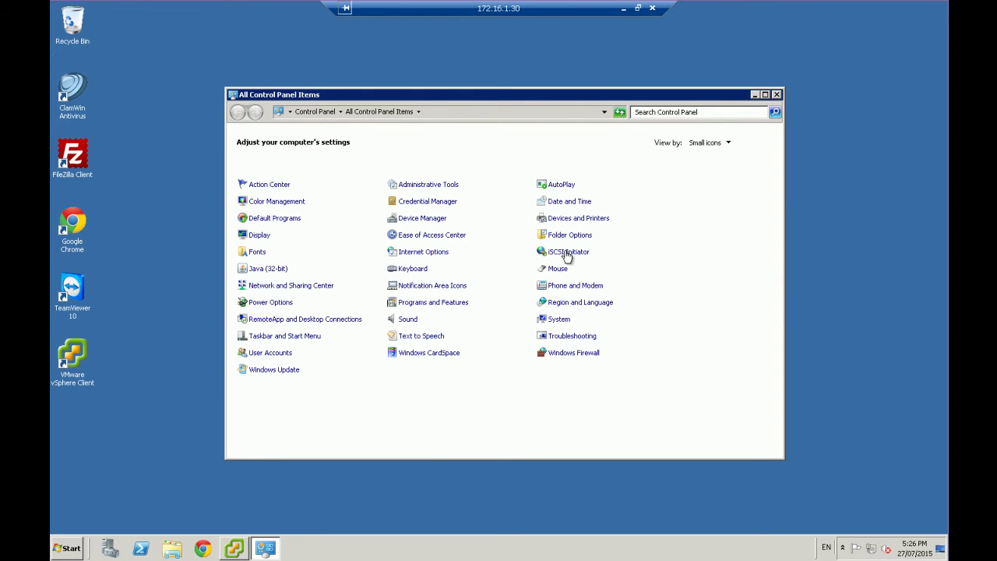
pyautogui.click(566, 255)
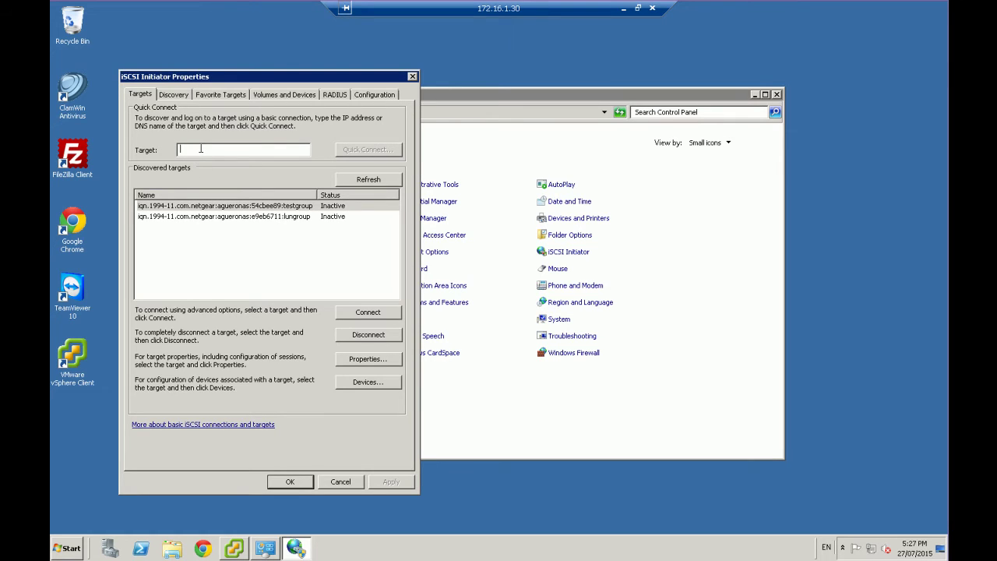
# - Quick Connect to 172.16.1.50 to discover testgroup and lungroup, then select testgroup
pyautogui.write('172.16.1.50')
pyautogui.click(376, 154)
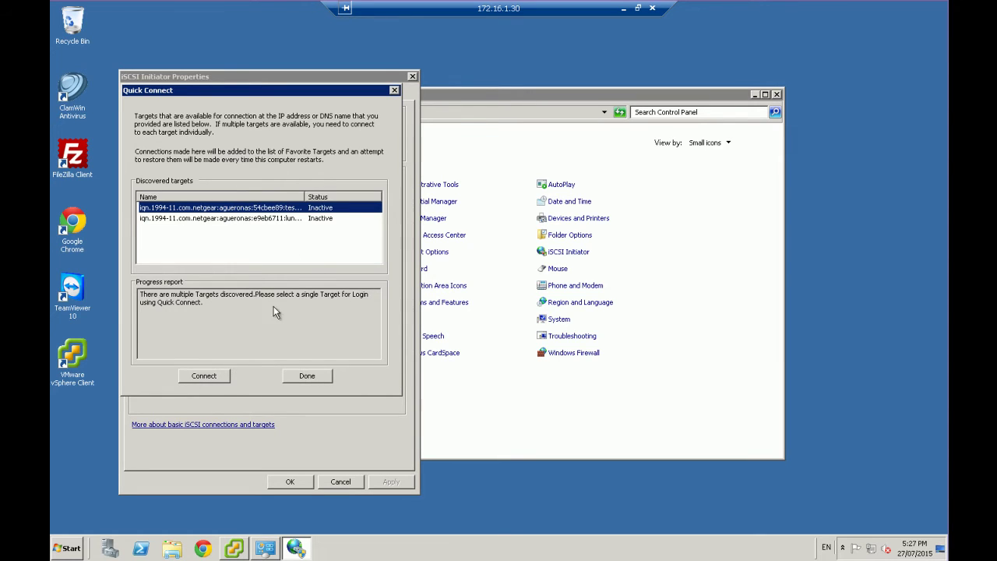
pyautogui.click(310, 377)
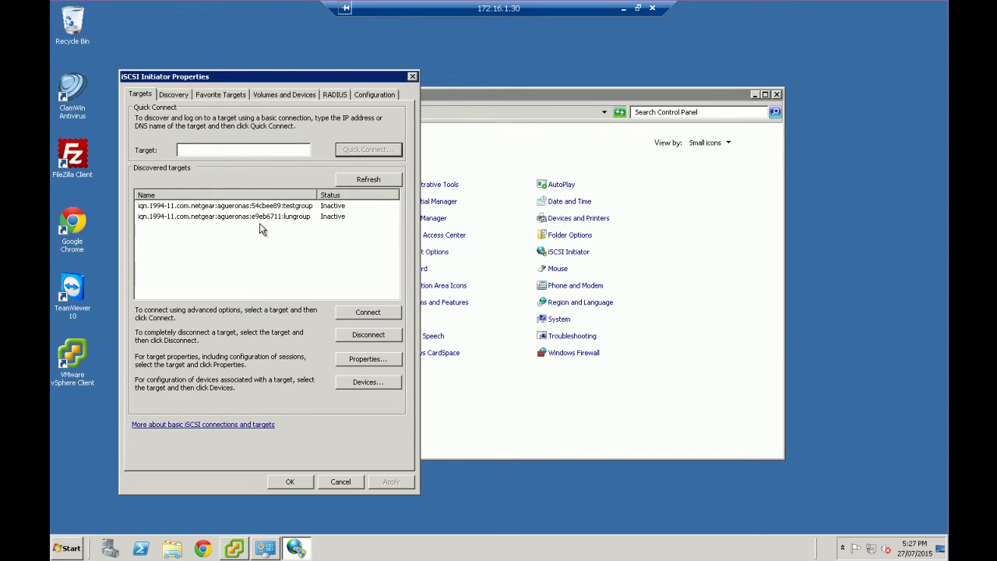
pyautogui.click(268, 217)
pyautogui.click(296, 207)
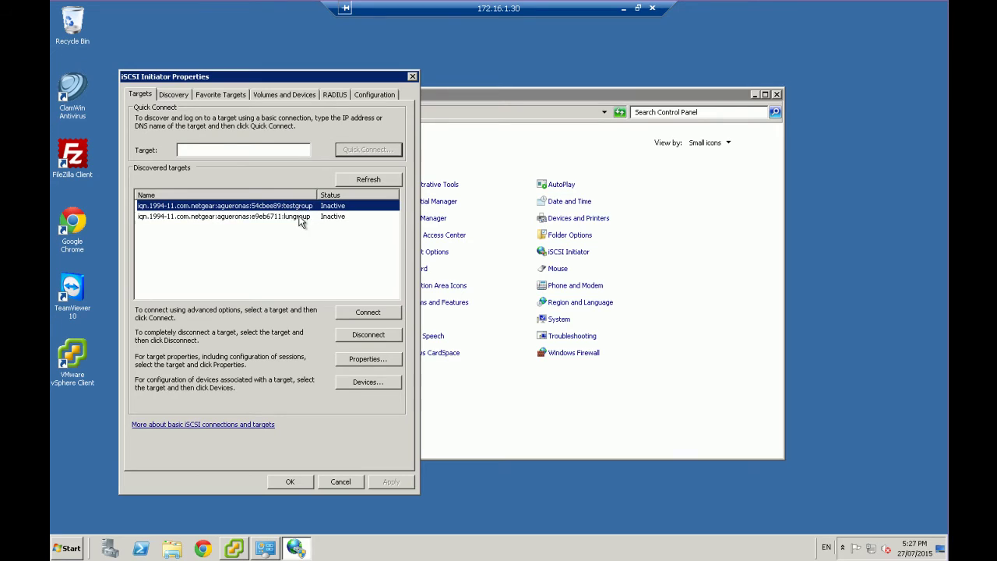
pyautogui.click(300, 218)
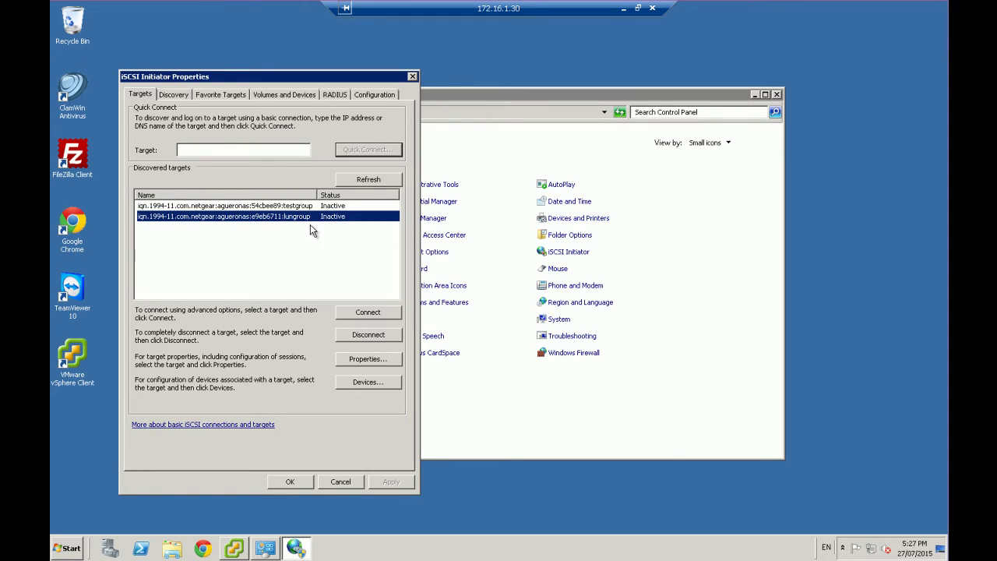
pyautogui.click(303, 207)
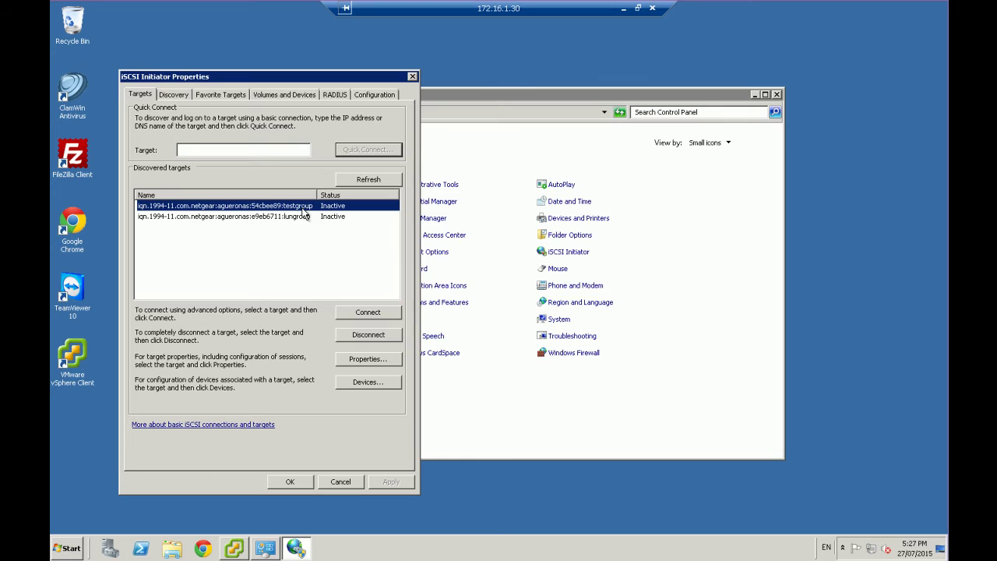
# - Connect the testgroup target, then try lungroup and dismiss its Authorization Failure error
pyautogui.click(375, 314)
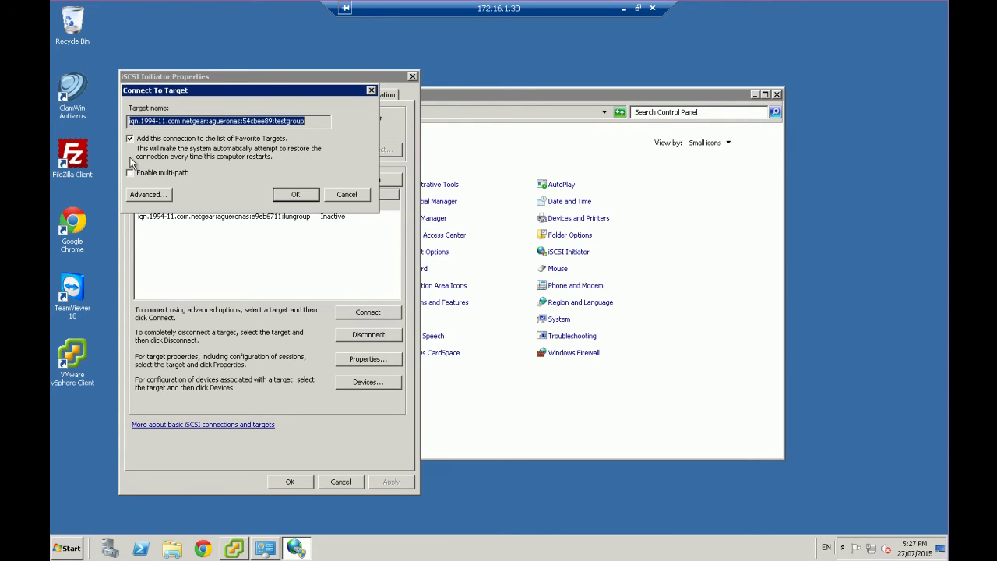
pyautogui.click(298, 196)
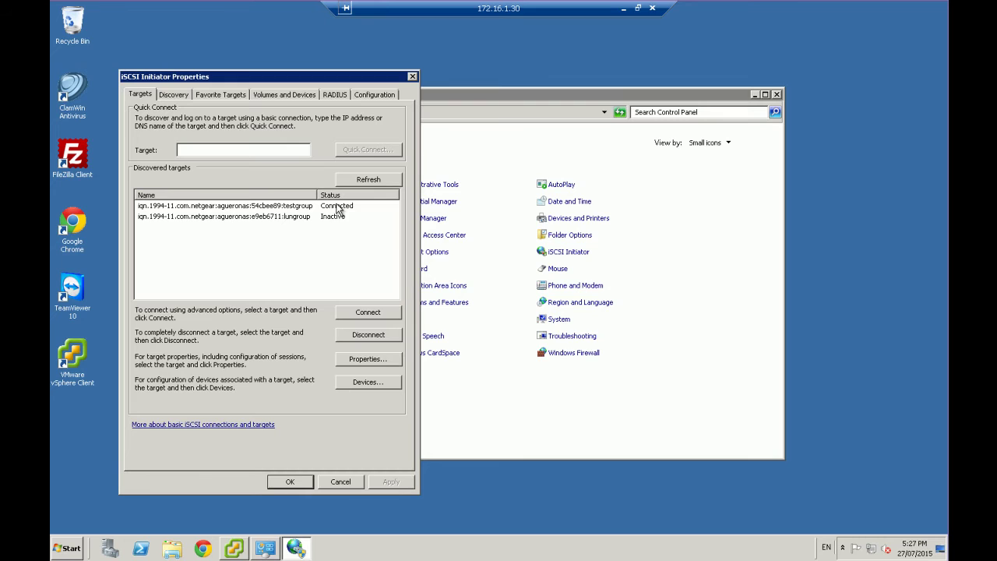
pyautogui.click(338, 218)
pyautogui.click(382, 312)
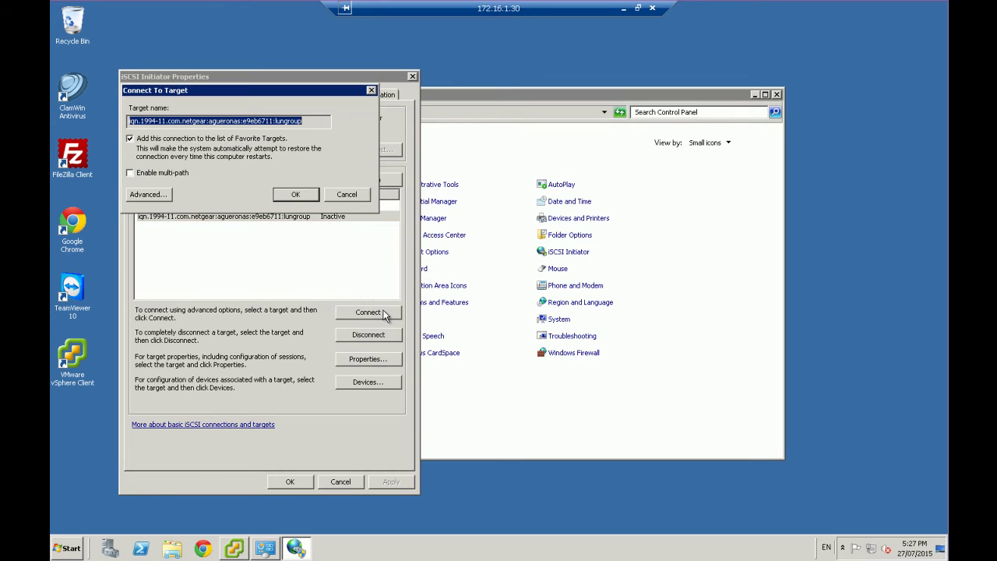
pyautogui.click(304, 194)
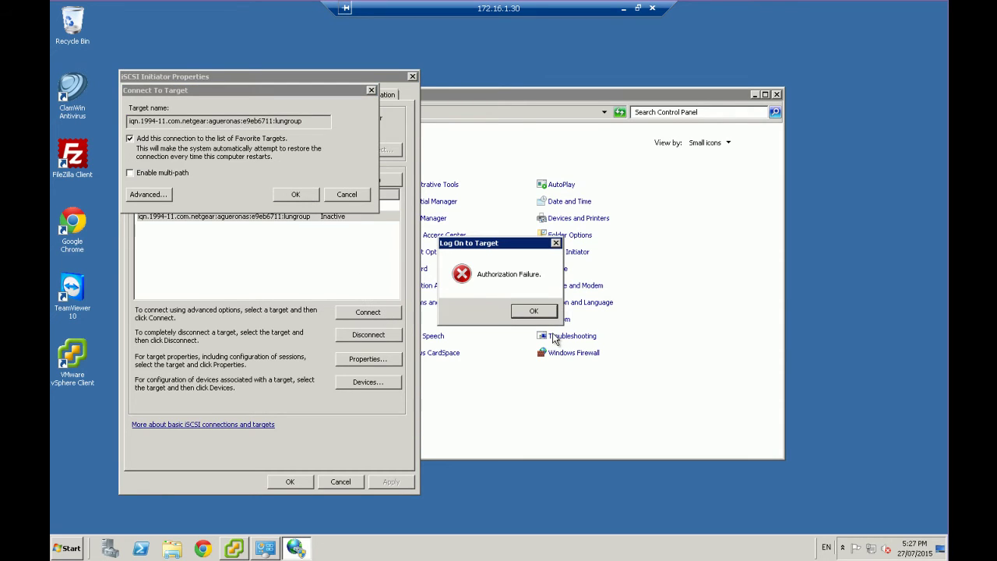
pyautogui.click(556, 244)
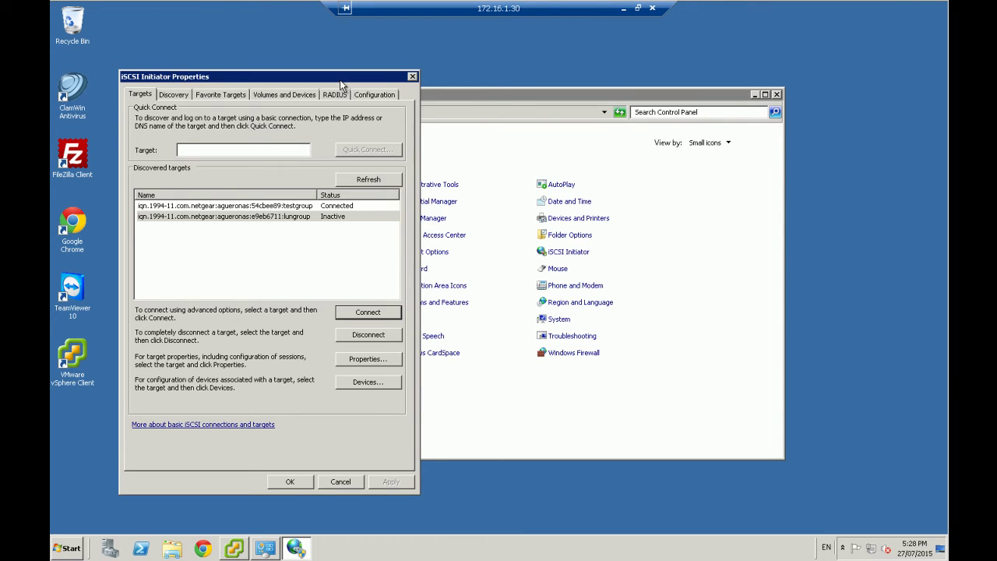
# - Review the connected testgroup target and close iSCSI Initiator Properties with OK
pyautogui.click(221, 206)
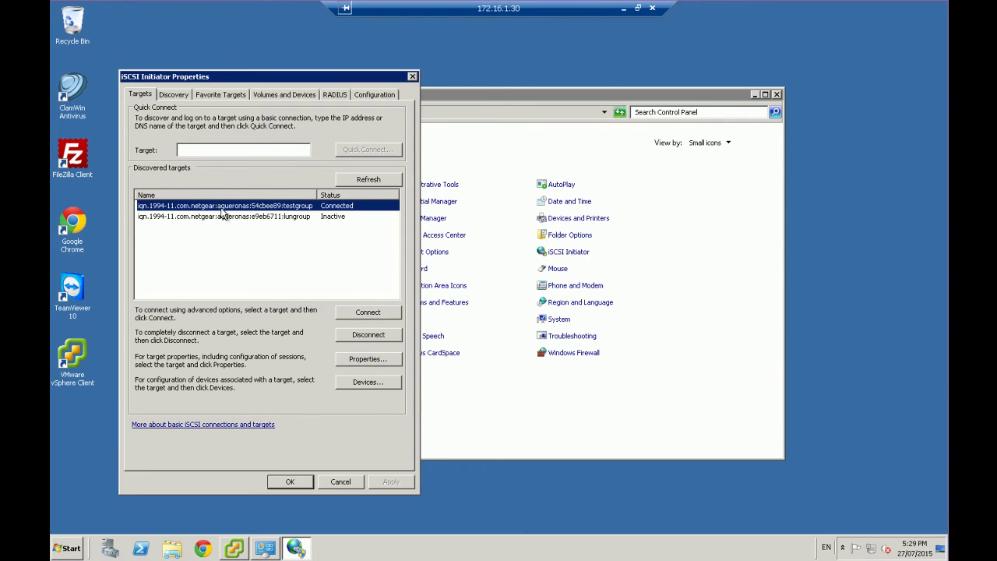
pyautogui.click(335, 236)
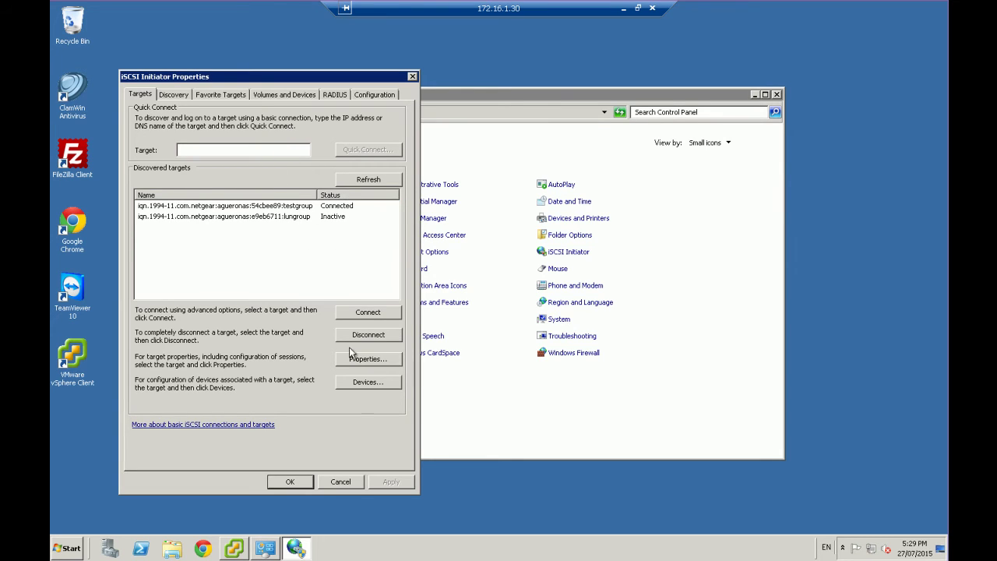
pyautogui.click(289, 482)
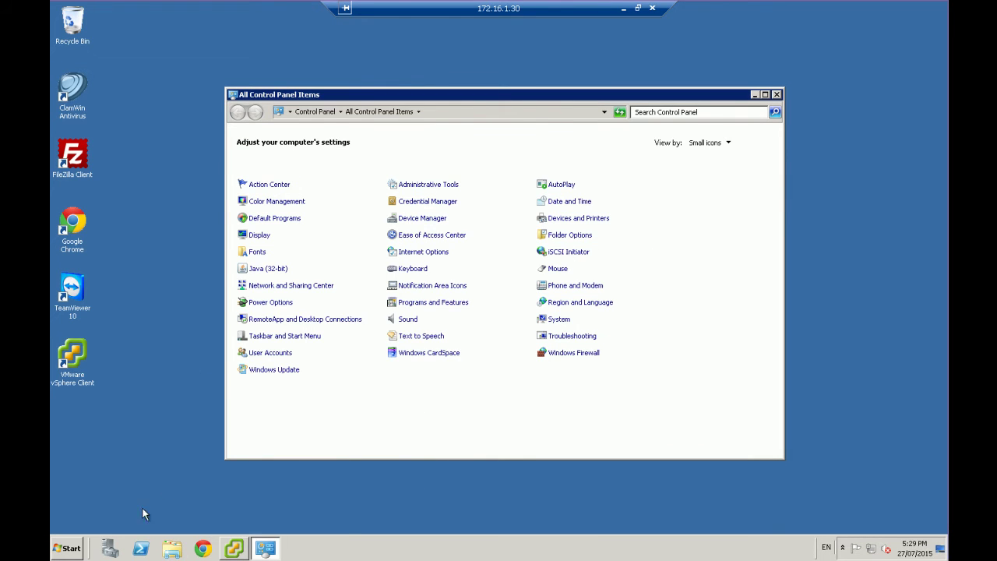
# - Open Computer, then use Start > Computer > Manage to reach Server Manager's Disk Management
pyautogui.click(170, 548)
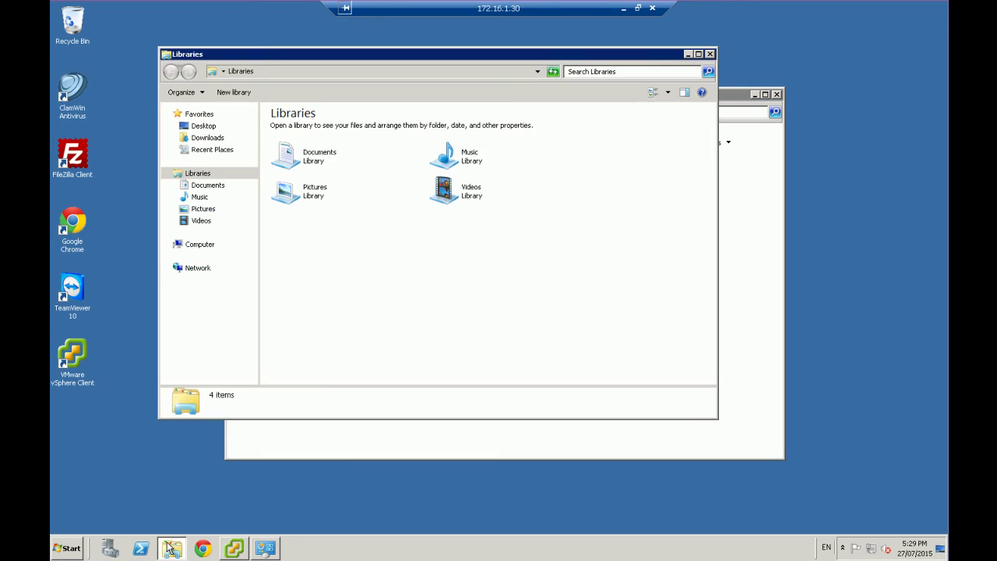
pyautogui.click(196, 246)
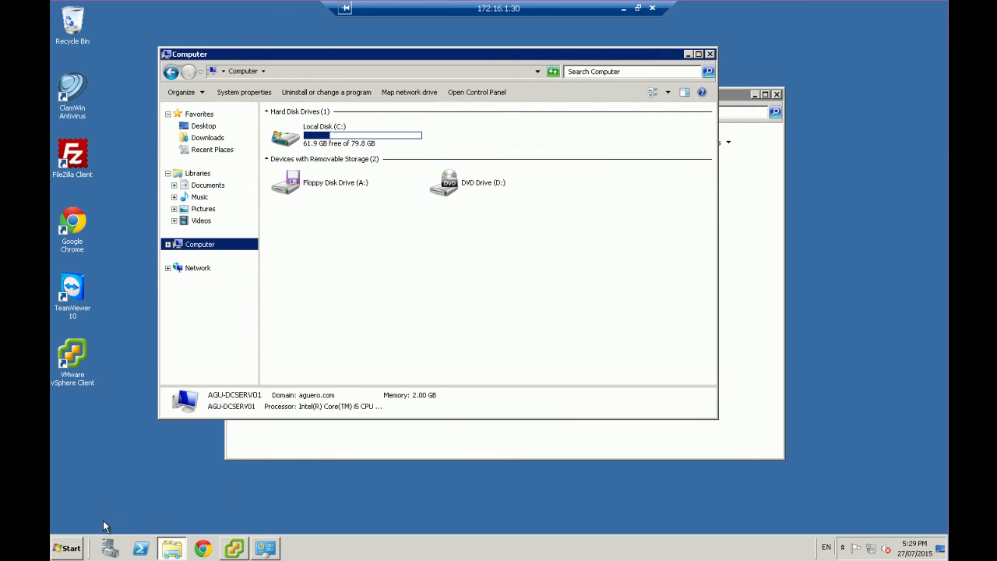
pyautogui.click(74, 550)
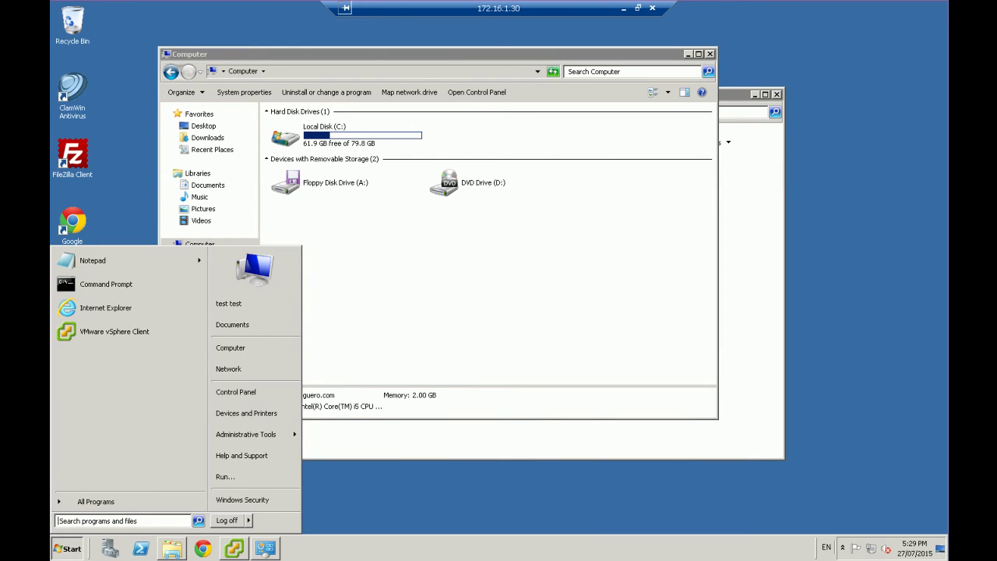
pyautogui.rightClick(239, 350)
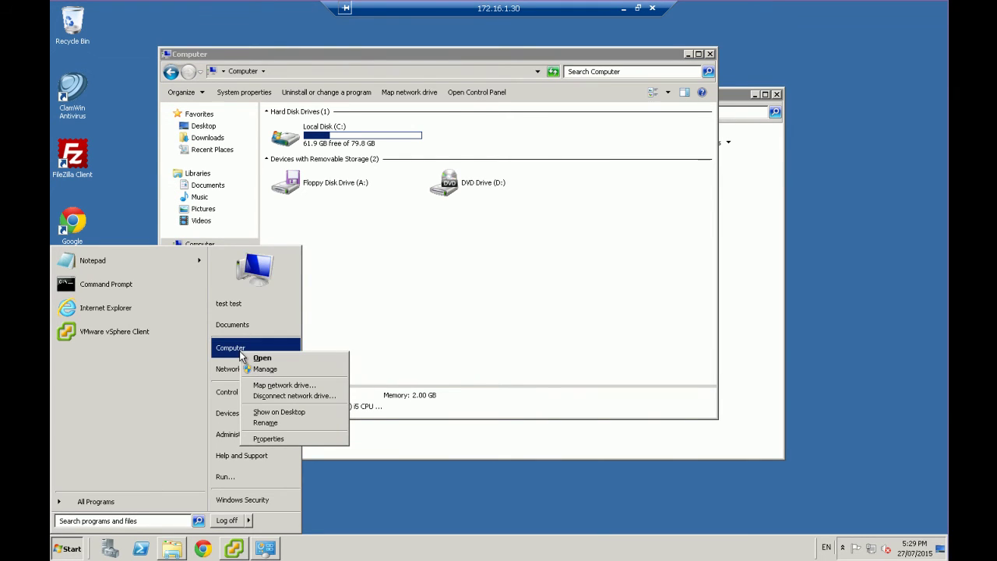
pyautogui.click(282, 369)
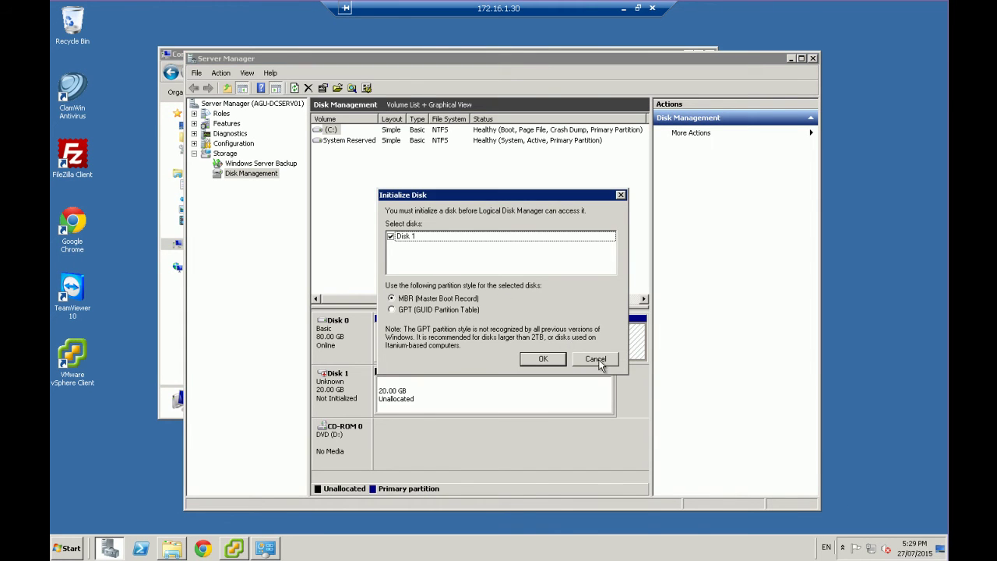
# - Dismiss the initialization prompt and open Storage > Disk Management in Server Manager
pyautogui.click(596, 360)
pyautogui.click(223, 154)
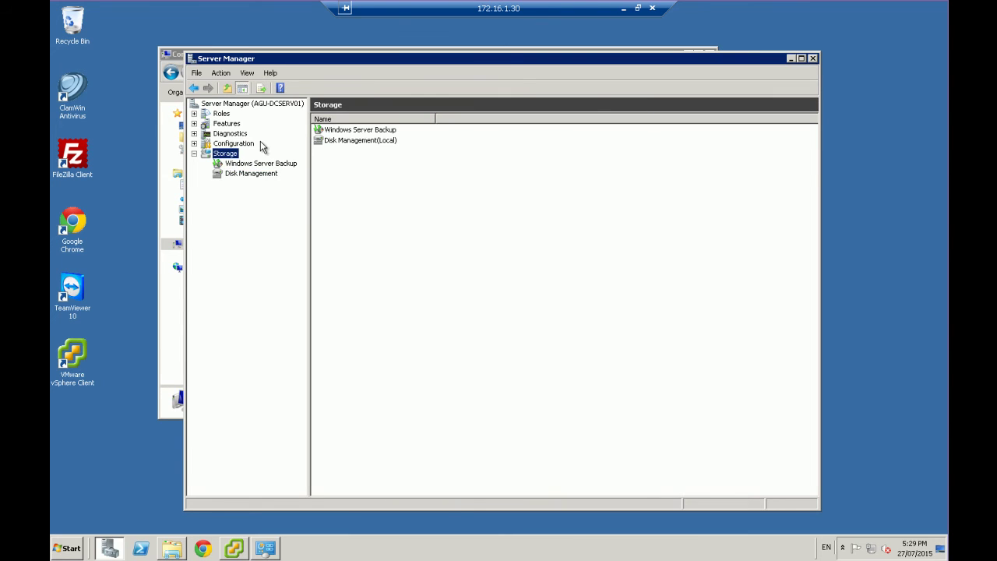
pyautogui.click(195, 155)
pyautogui.click(195, 155)
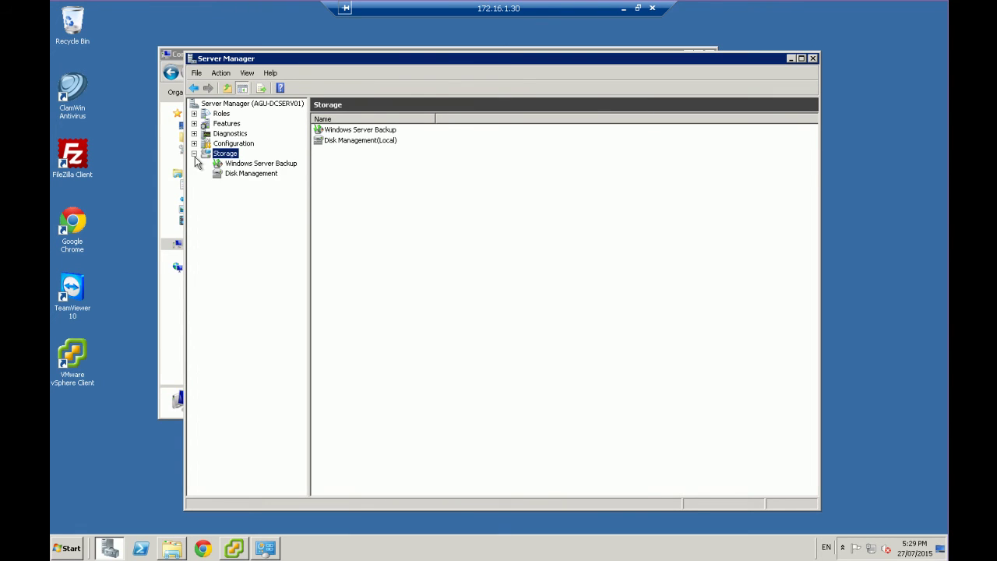
pyautogui.click(253, 175)
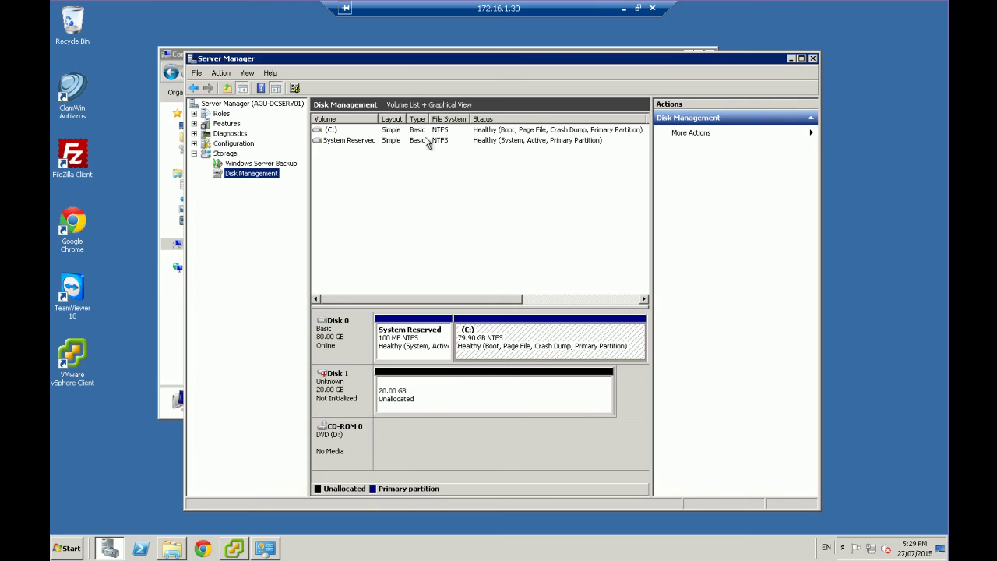
pyautogui.moveTo(407, 58); pyautogui.dragTo(393, 35)
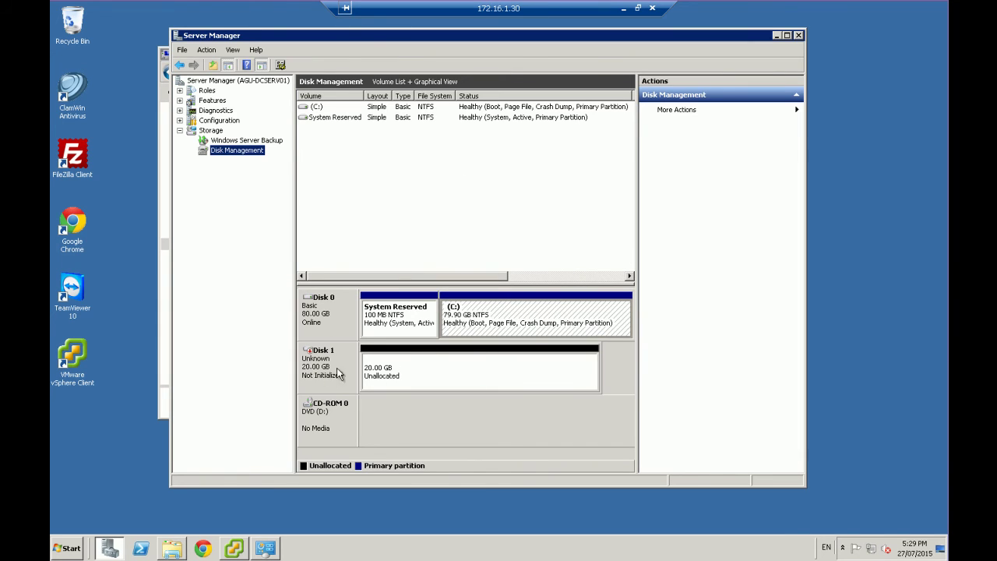
# - Initialize Disk 1 with the MBR partition style and right-click its unallocated space
pyautogui.click(309, 366)
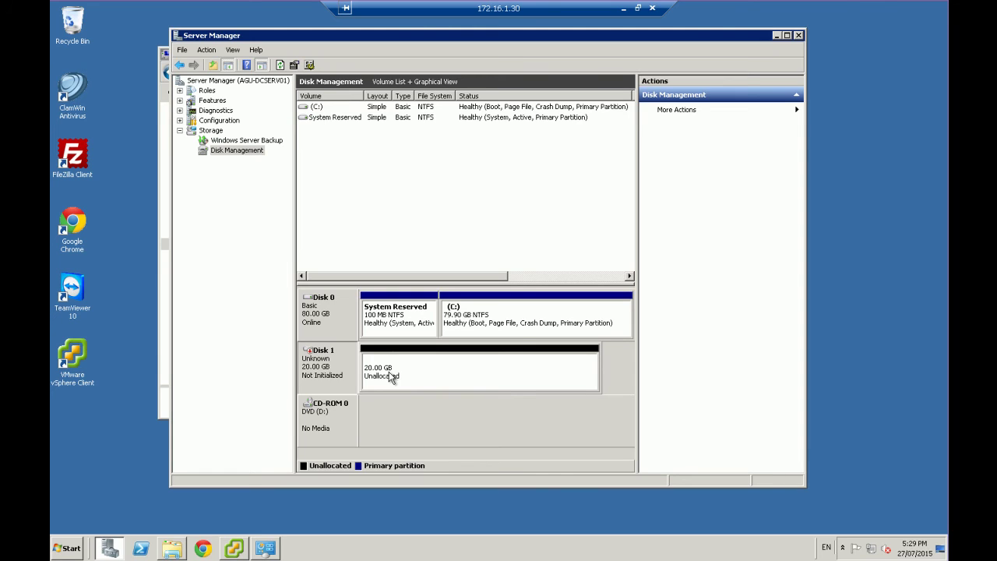
pyautogui.rightClick(327, 362)
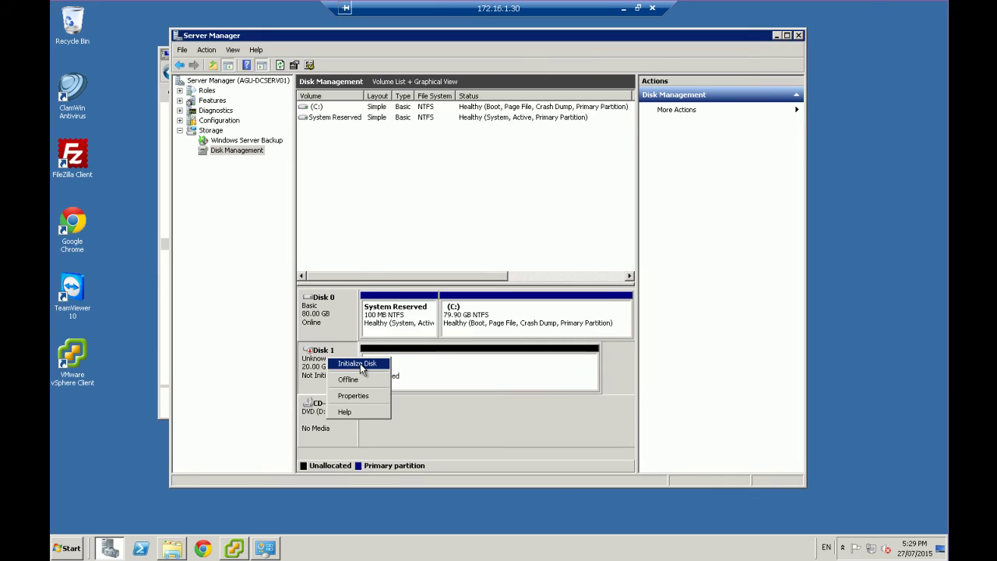
pyautogui.click(355, 364)
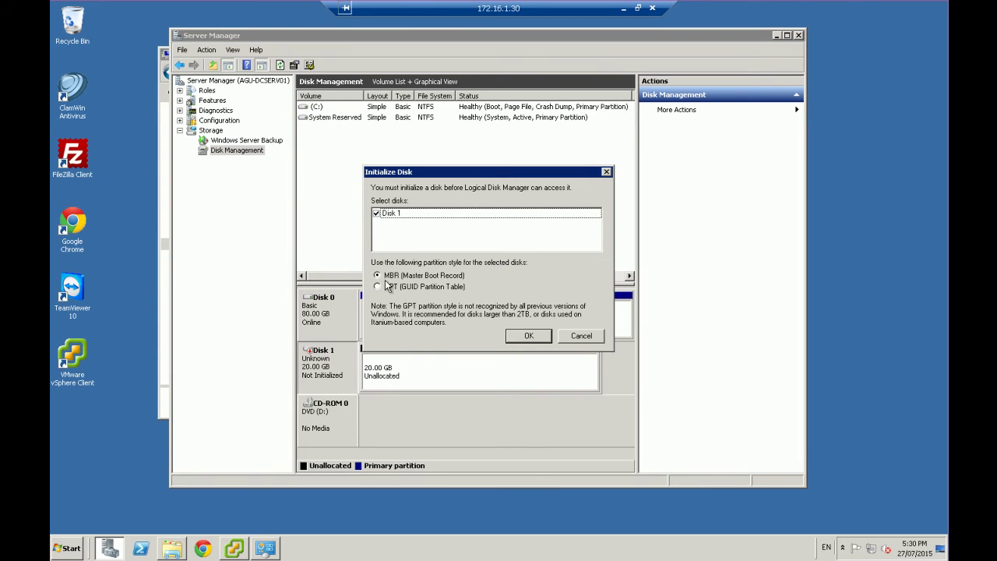
pyautogui.click(527, 336)
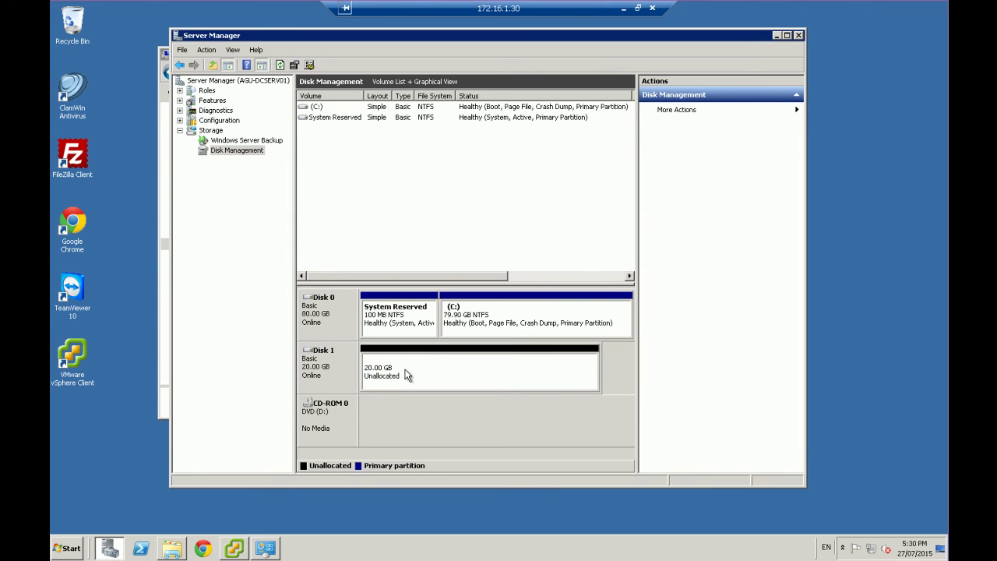
pyautogui.rightClick(336, 361)
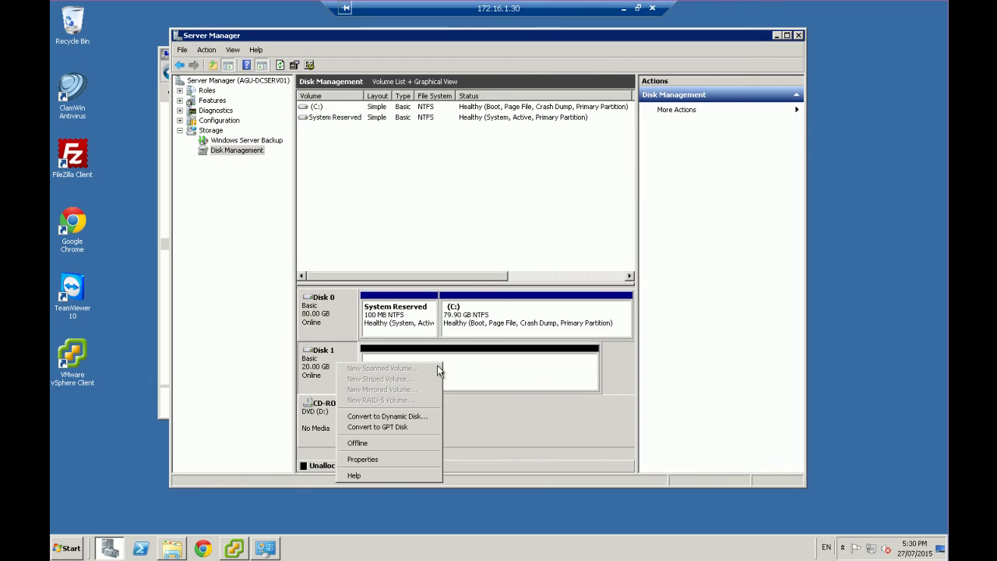
pyautogui.click(489, 425)
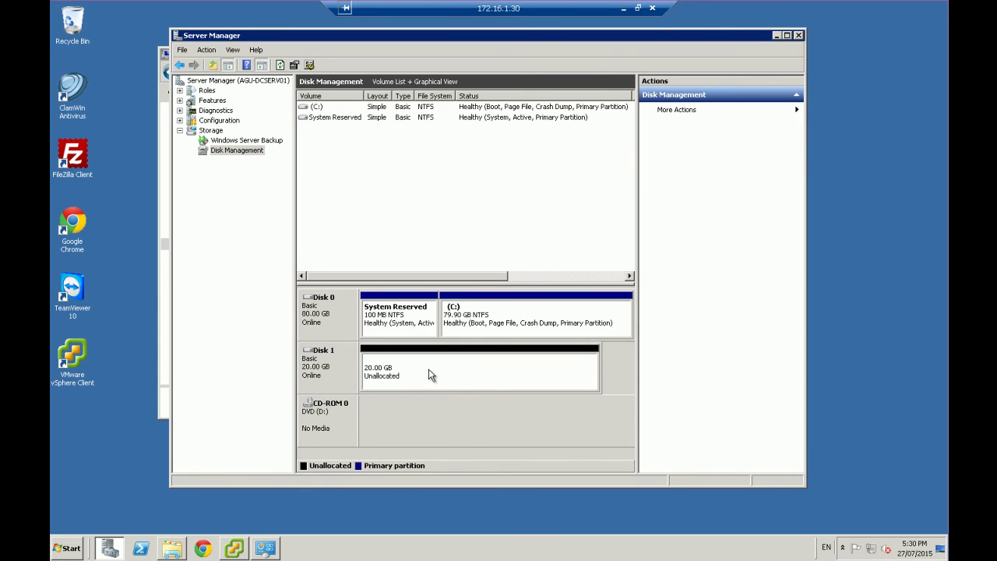
pyautogui.rightClick(430, 371)
# - Create a 20477 MB simple volume as drive E:, NTFS quick-formatted, labelled New Volume
pyautogui.click(460, 377)
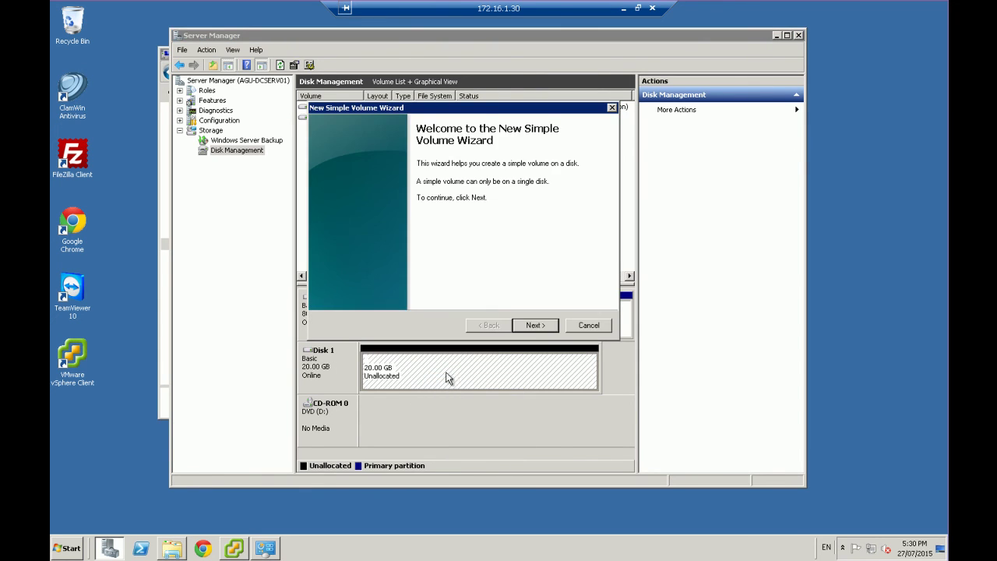
pyautogui.click(548, 328)
pyautogui.click(548, 328)
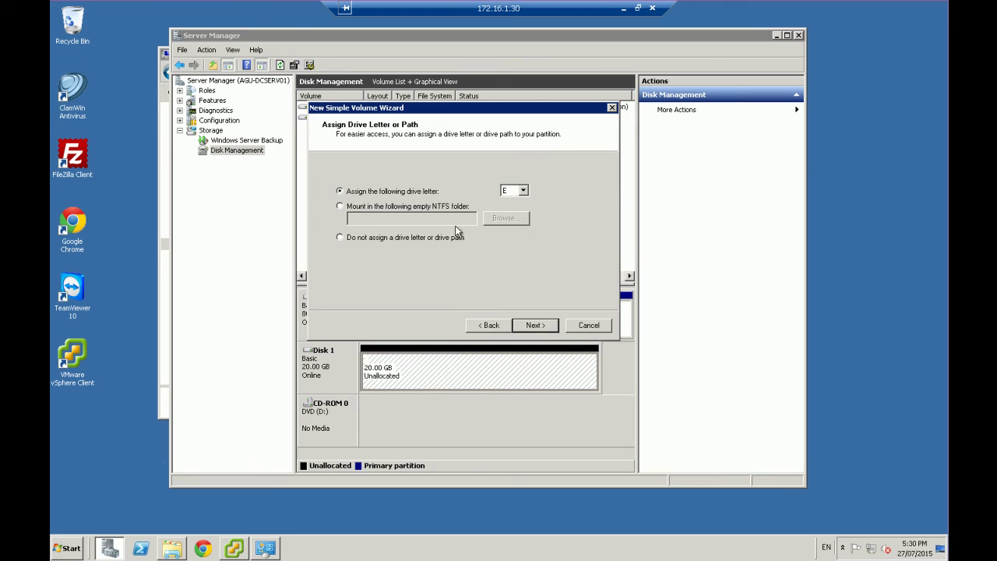
pyautogui.click(535, 327)
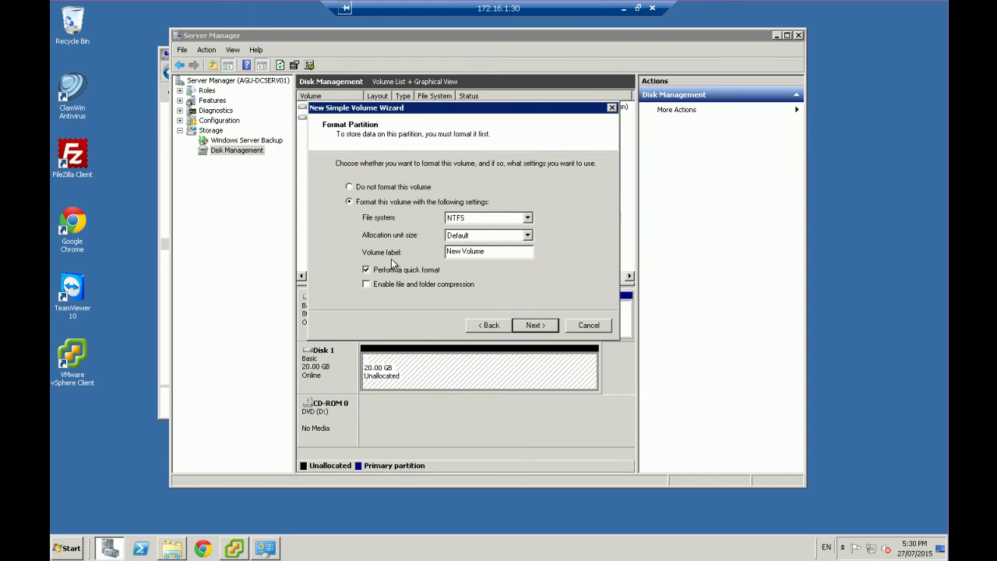
pyautogui.click(533, 326)
pyautogui.click(545, 324)
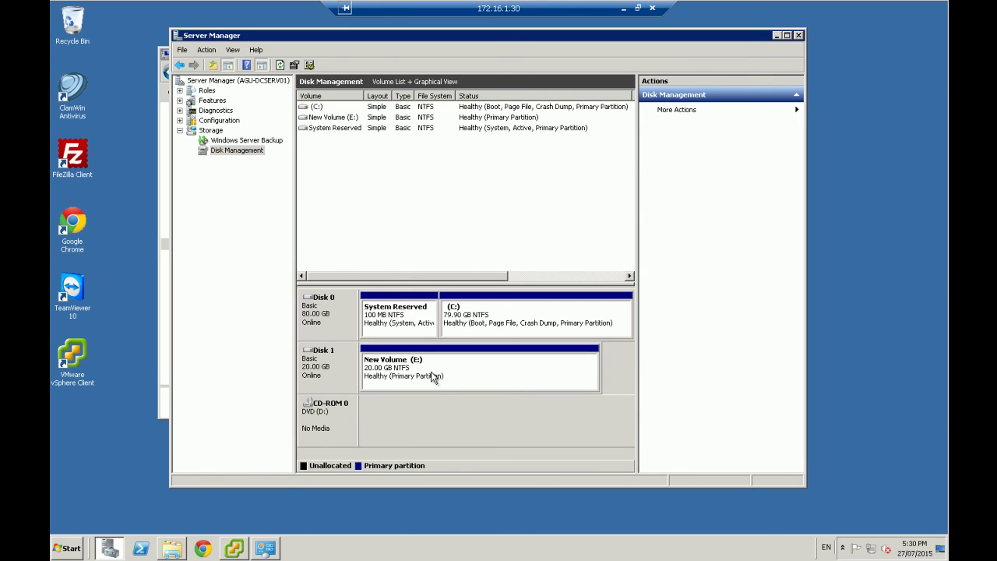
# - Close Server Manager and confirm New Volume (E:) shows 19.9 GB free in Computer
pyautogui.click(387, 370)
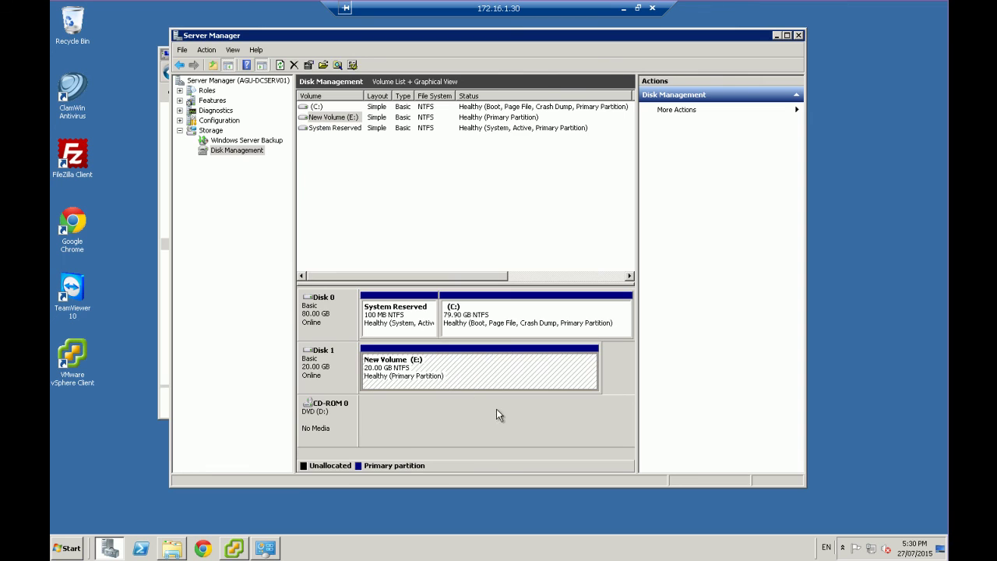
pyautogui.click(798, 35)
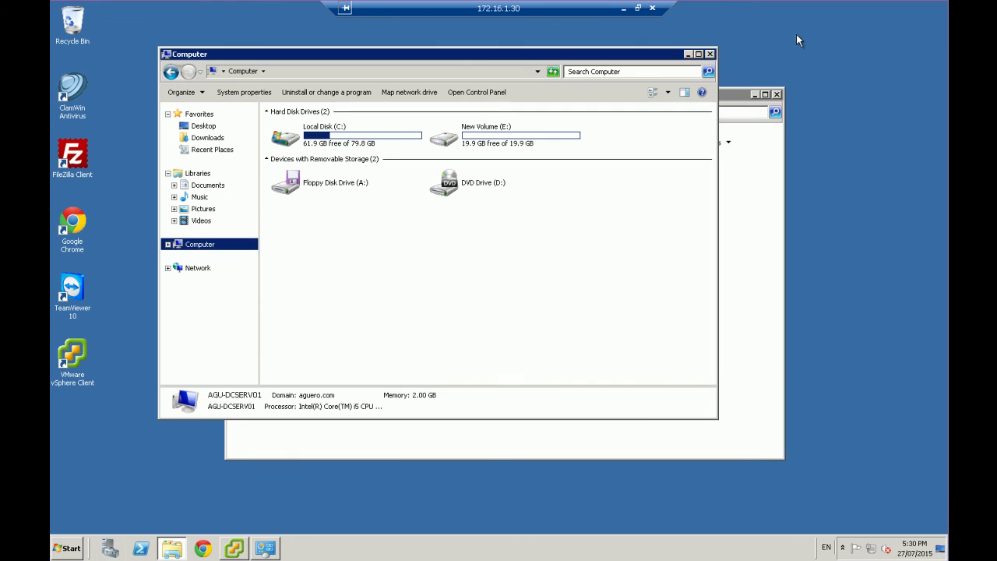
pyautogui.click(558, 248)
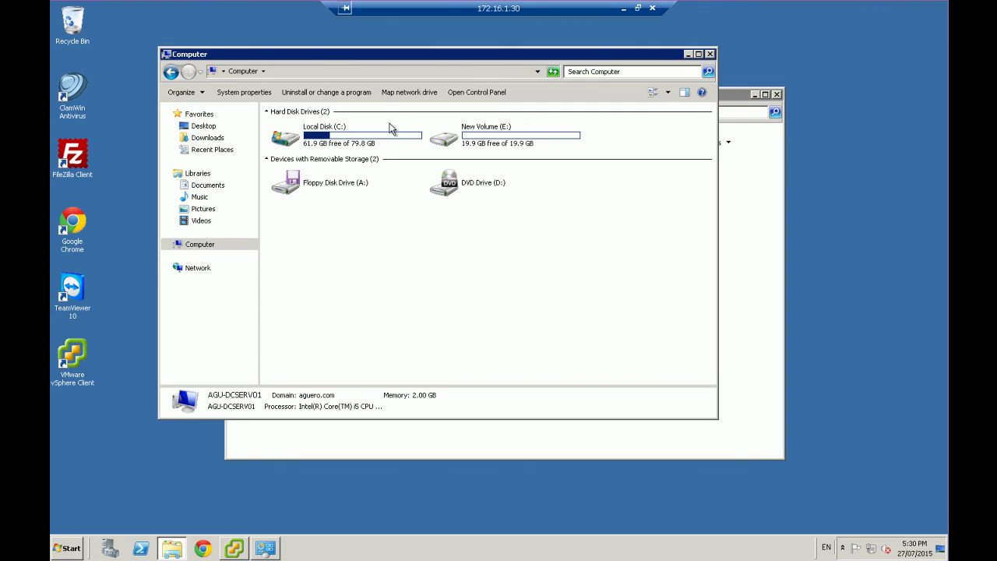
pyautogui.click(486, 145)
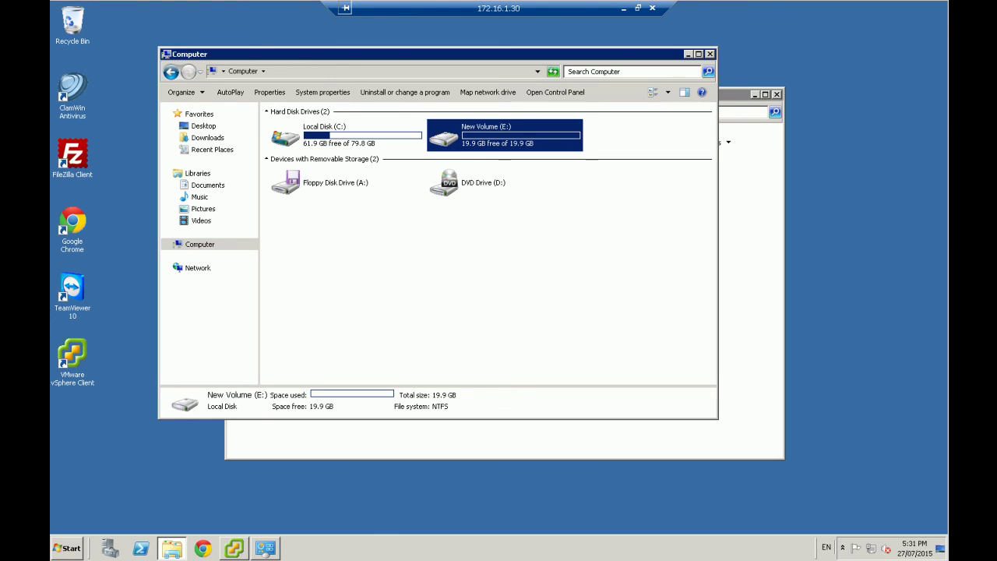
pyautogui.click(567, 263)
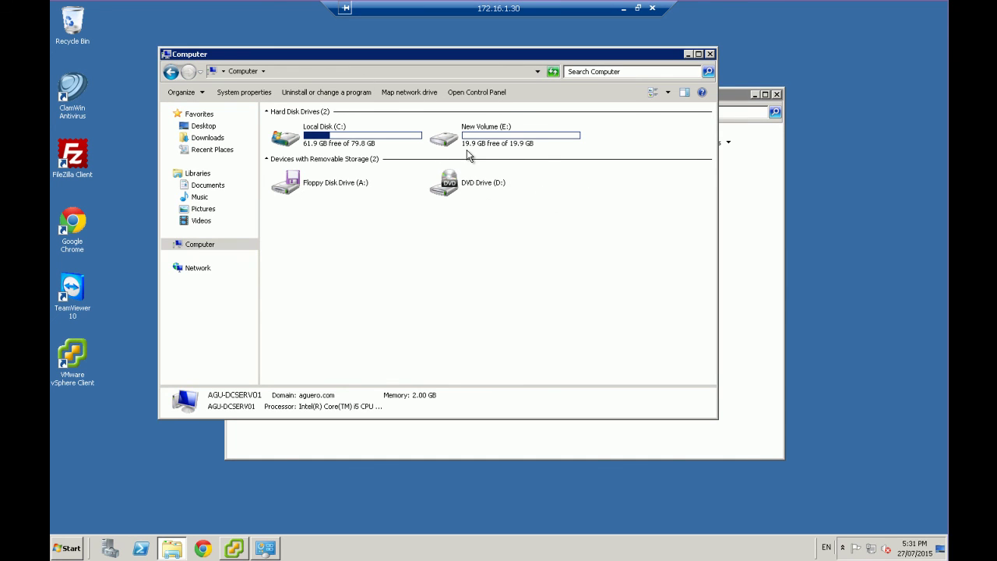
pyautogui.moveTo(467, 155)
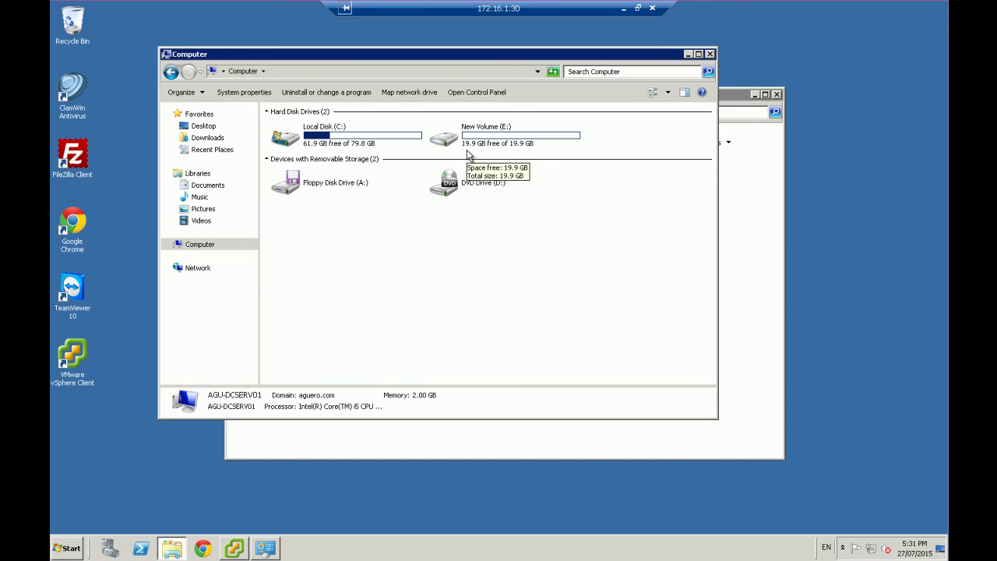